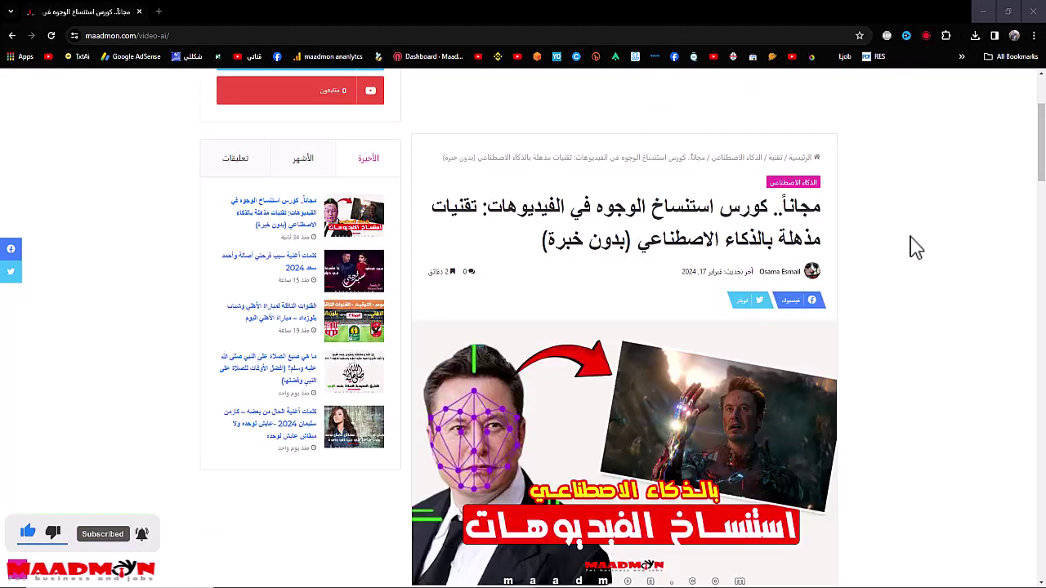
# Step: Find the face-cloning instructions in the article and open the face swap tool linked in the first one
pyautogui.scroll(-3, 915, 248)
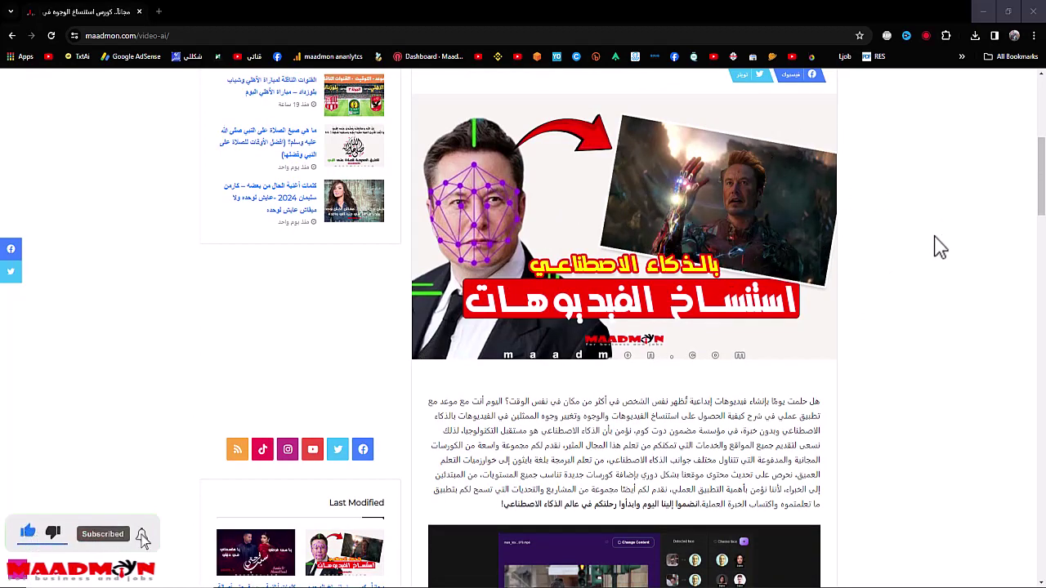
pyautogui.scroll(1, 938, 248)
pyautogui.scroll(-5, 987, 254)
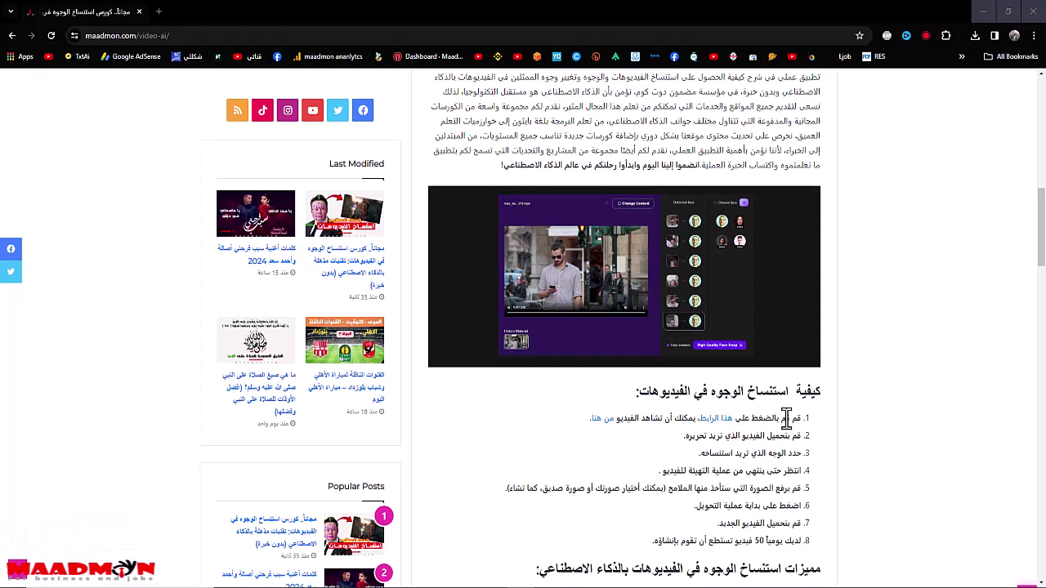
pyautogui.moveTo(786, 418); pyautogui.dragTo(733, 420)
pyautogui.click(632, 261)
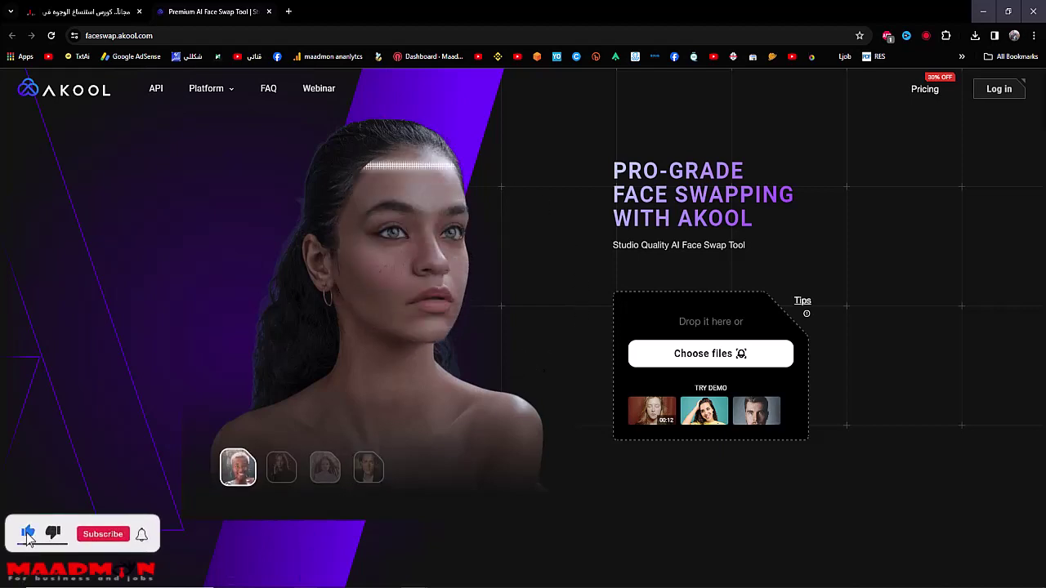
# Step: Check the source files in the project folder, the End Game video and the Elon Musk image, and return to the face swap page
pyautogui.hotkey('alt', 'Tab')
pyautogui.moveTo(366, 47); pyautogui.dragTo(471, 106)
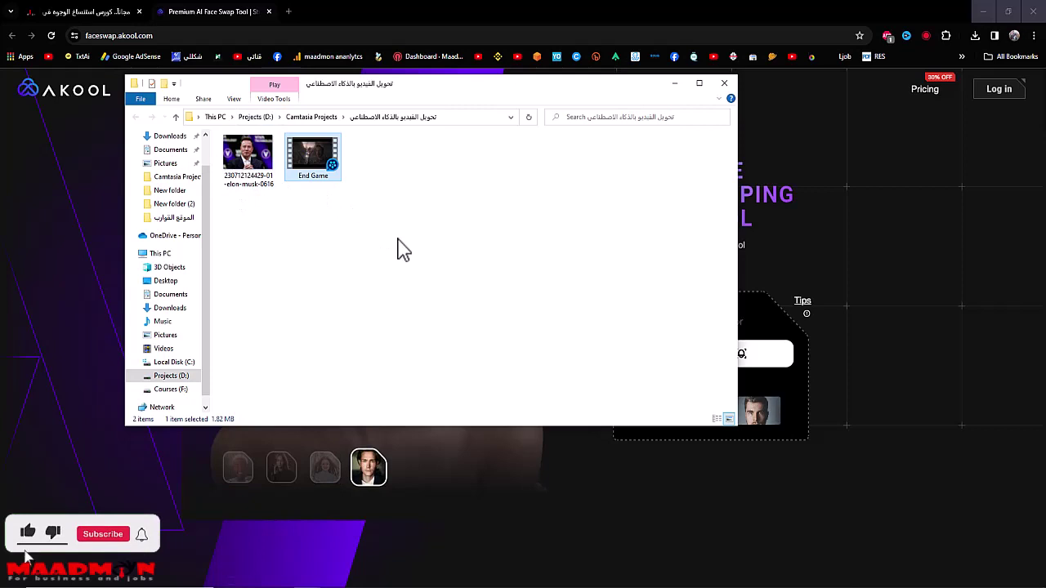
pyautogui.click(542, 249)
pyautogui.click(745, 392)
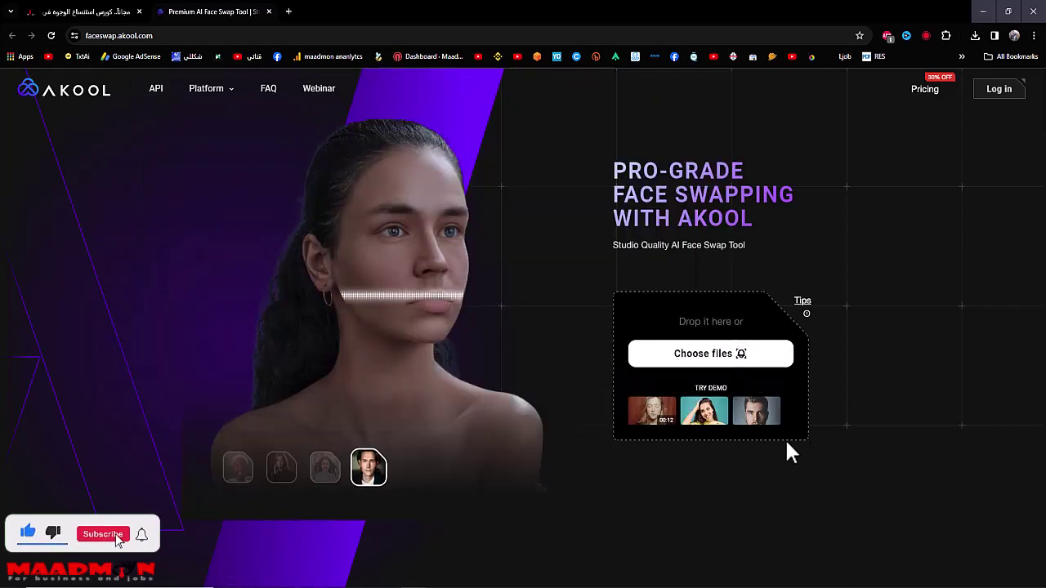
# Step: Sign in to the face swap site with the Google account and approve sharing its profile data
pyautogui.click(999, 90)
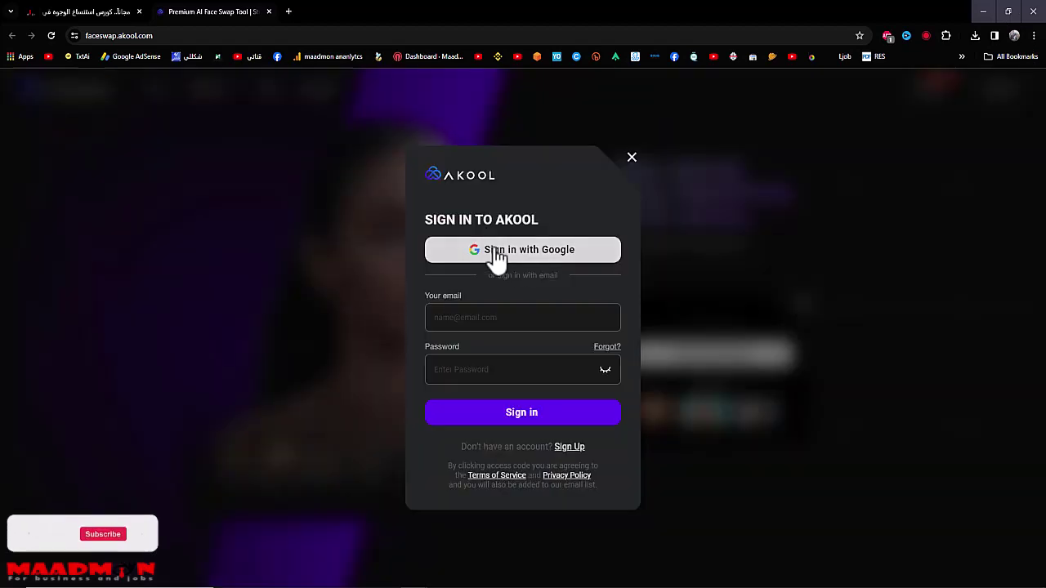
pyautogui.click(532, 259)
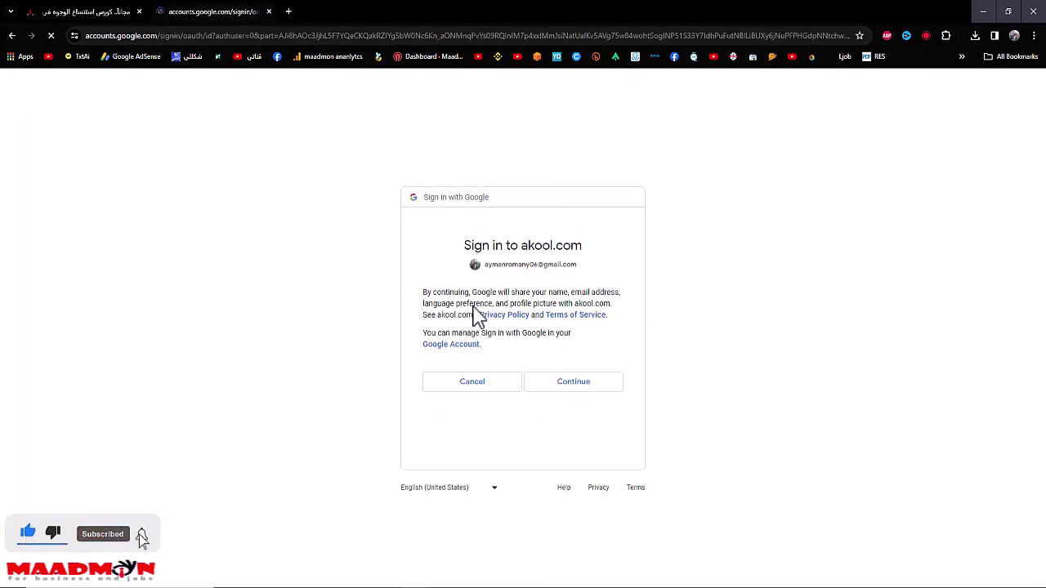
pyautogui.click(583, 386)
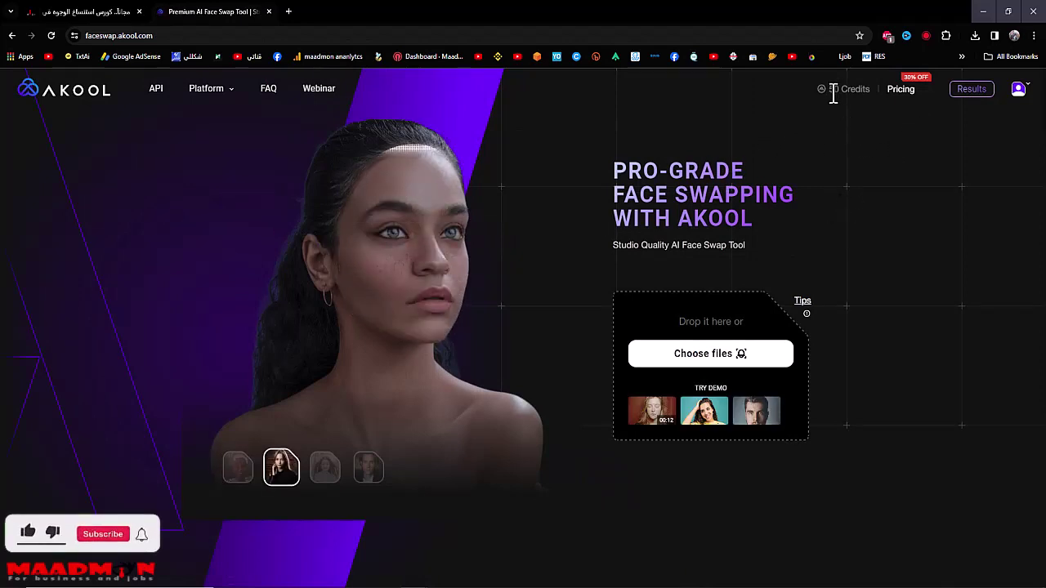
# Step: Check the account's available credits and compare the Basic and Professional plans in the pricing overview
pyautogui.moveTo(824, 88); pyautogui.dragTo(873, 88)
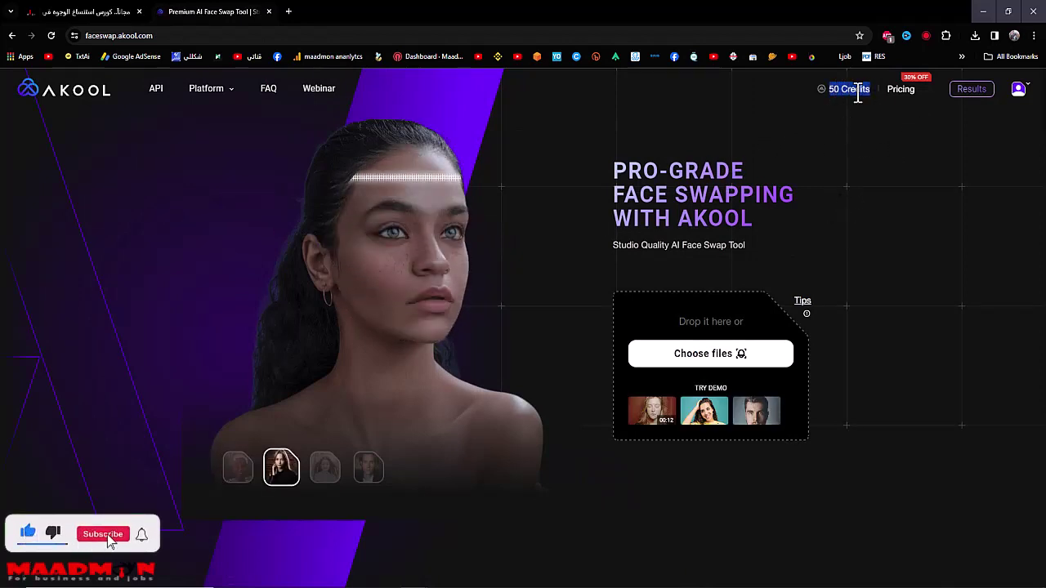
pyautogui.click(801, 133)
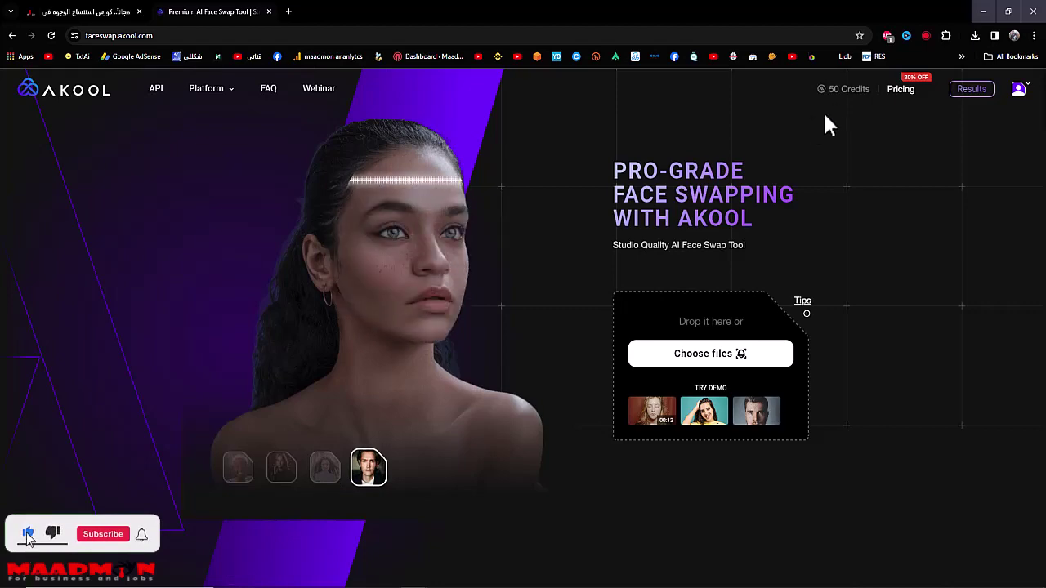
pyautogui.click(902, 90)
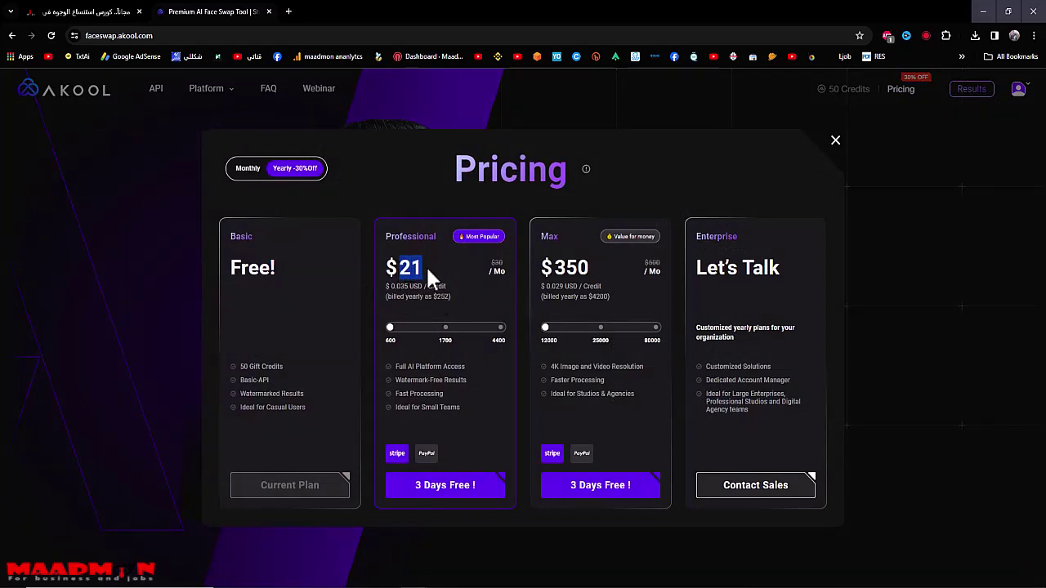
pyautogui.click(521, 282)
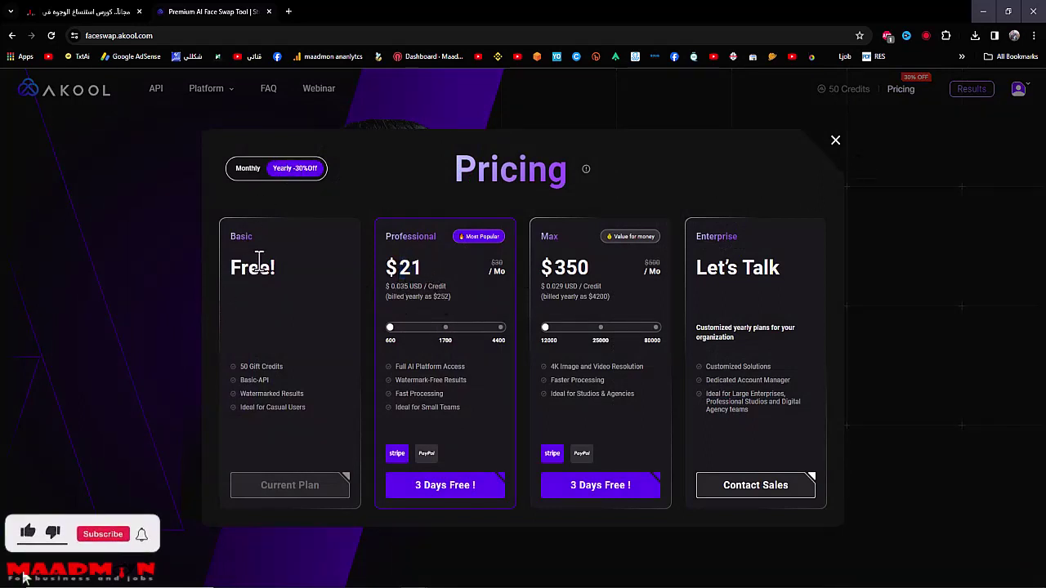
pyautogui.click(835, 141)
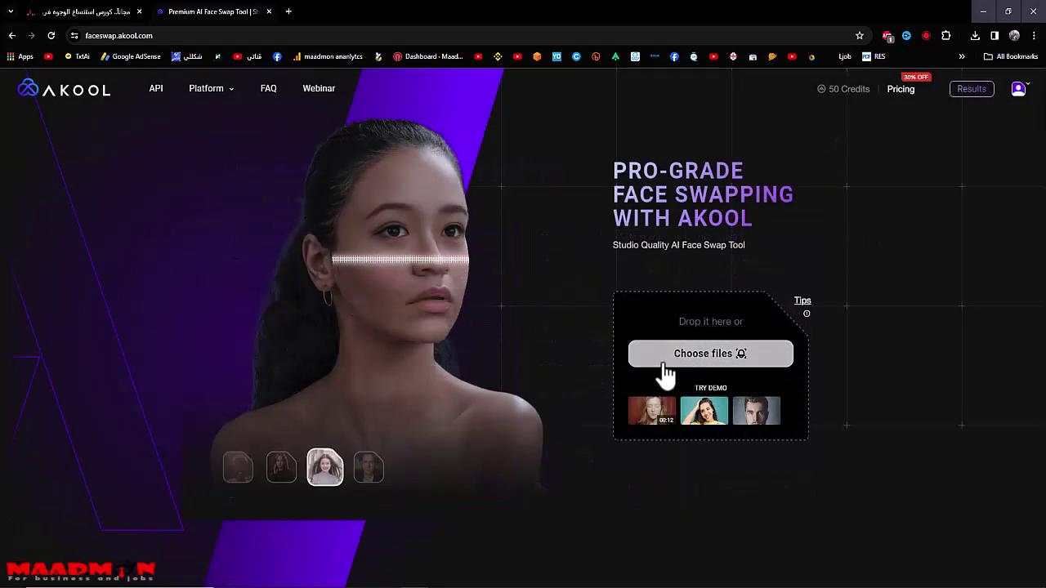
# Step: Upload the End Game video as the swap content and add the Elon Musk image to the selectable faces
pyautogui.click(726, 358)
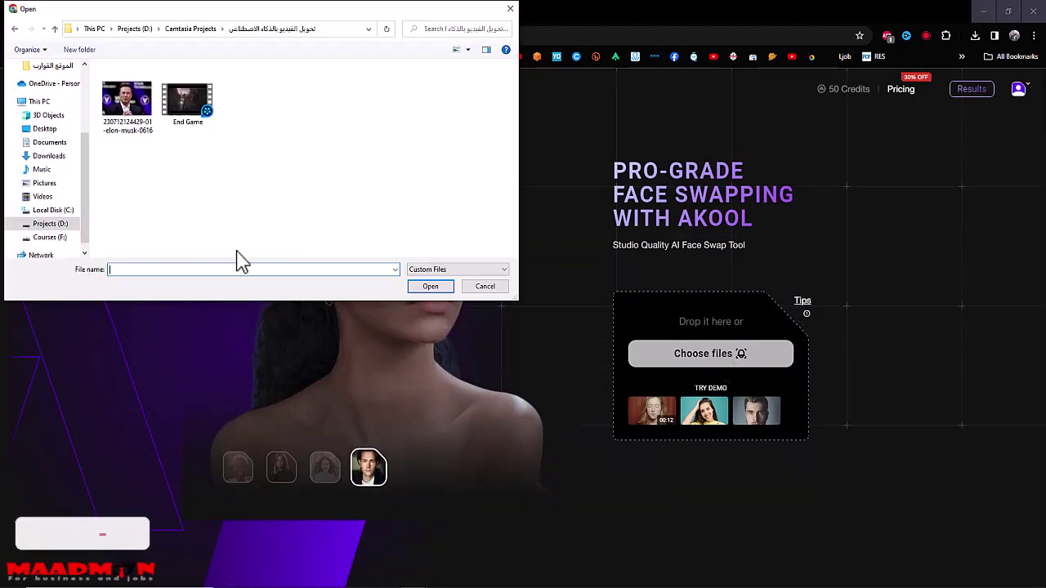
pyautogui.doubleClick(187, 105)
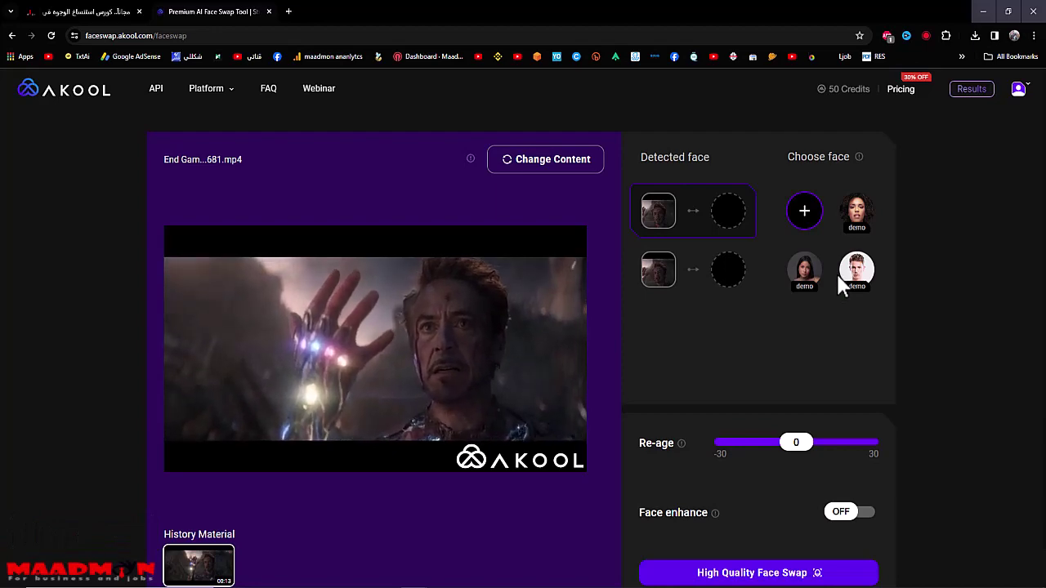
pyautogui.click(806, 213)
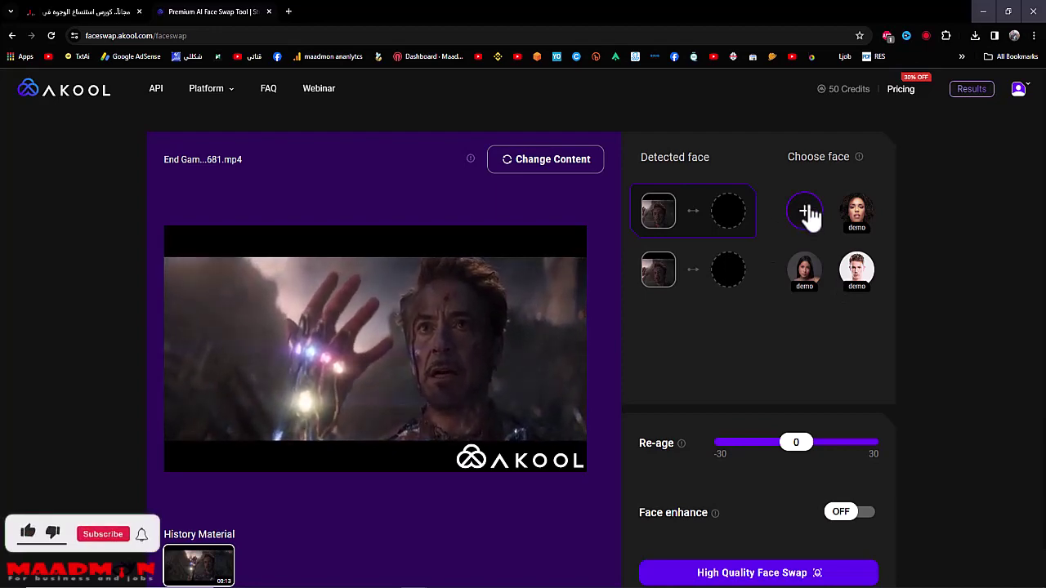
pyautogui.doubleClick(129, 104)
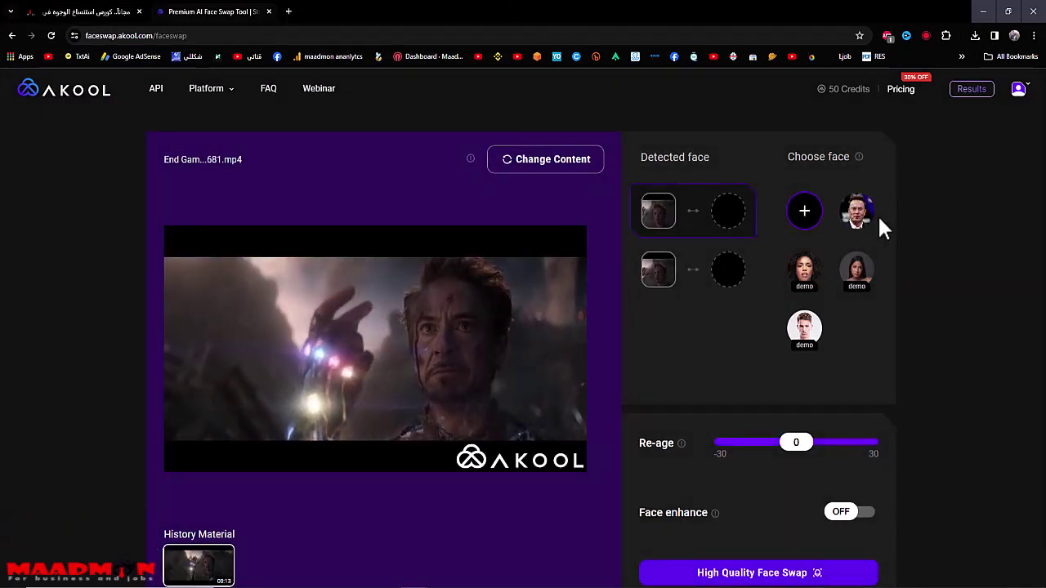
# Step: Assign the Elon Musk face to both detected faces and start the High Quality Face Swap
pyautogui.click(858, 217)
pyautogui.click(736, 214)
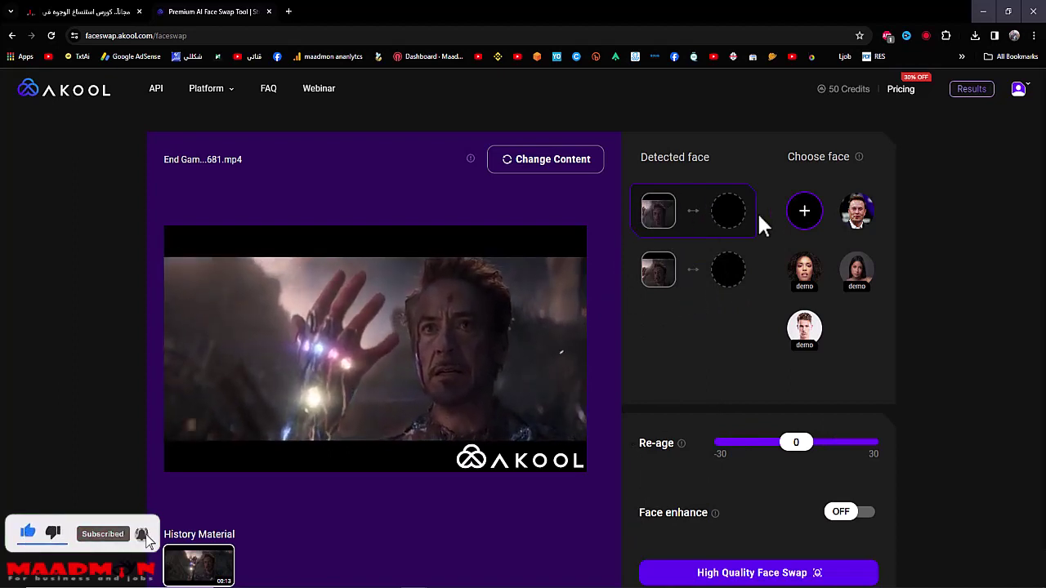
pyautogui.click(856, 214)
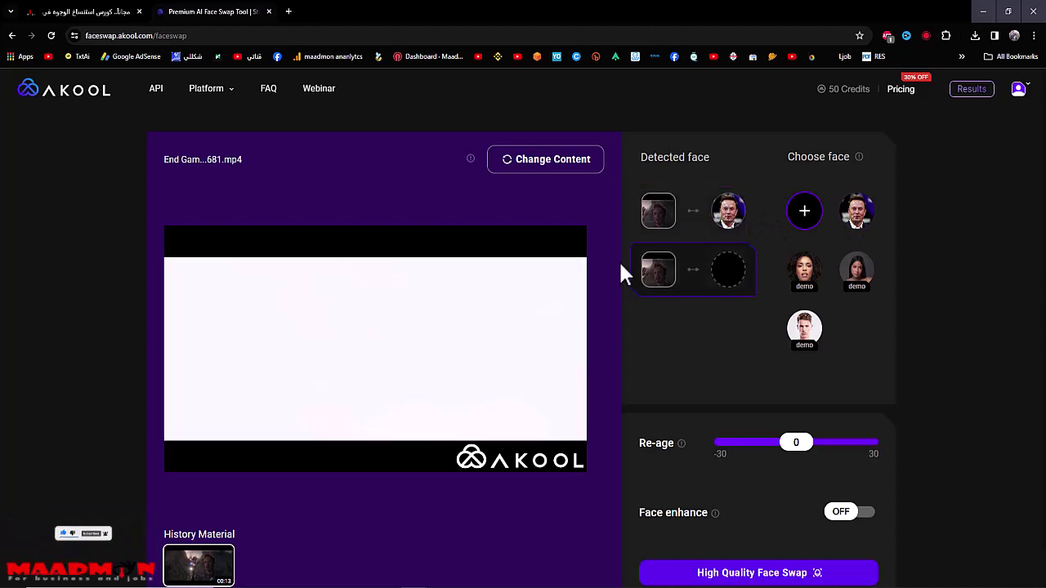
pyautogui.click(858, 218)
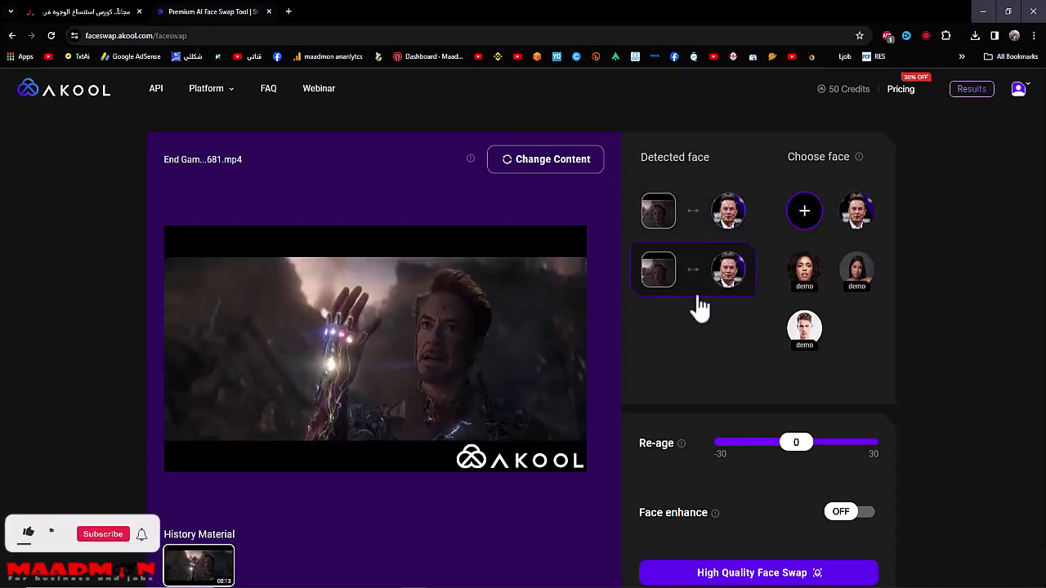
pyautogui.click(776, 577)
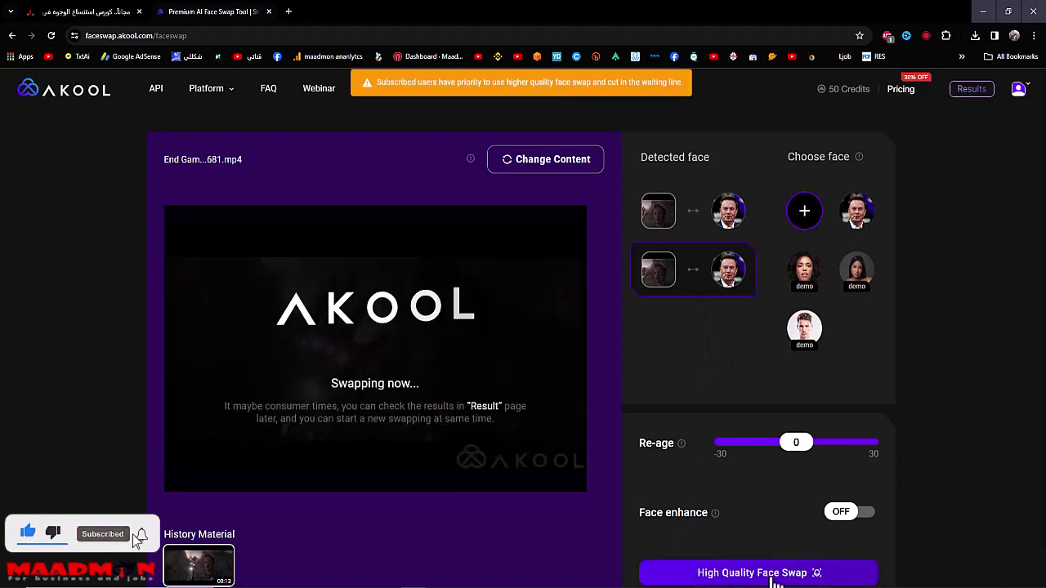
# Step: Play the finished face swap video from the results page with its sound turned on, and close the player
pyautogui.click(972, 89)
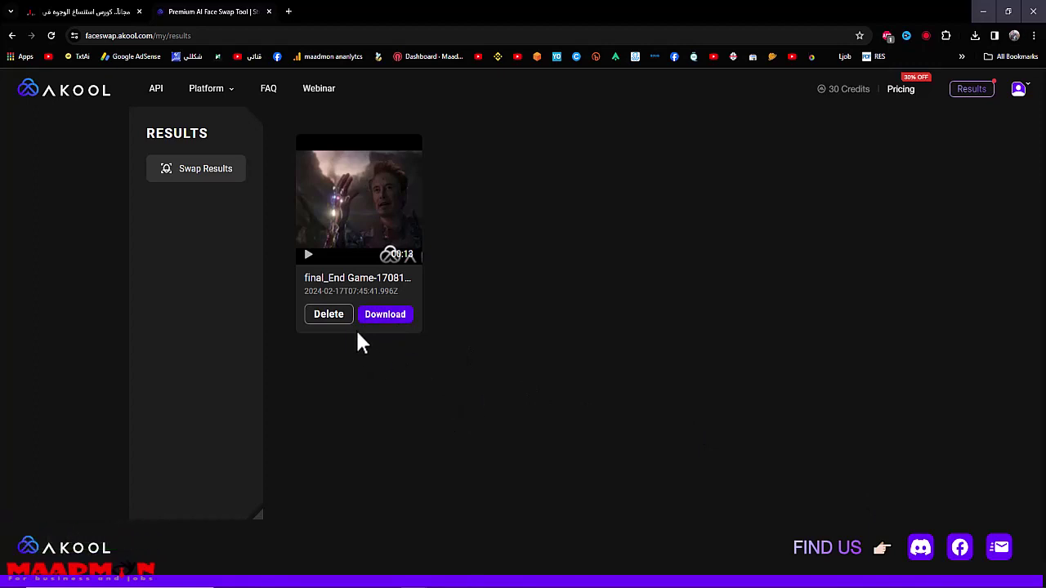
pyautogui.click(310, 257)
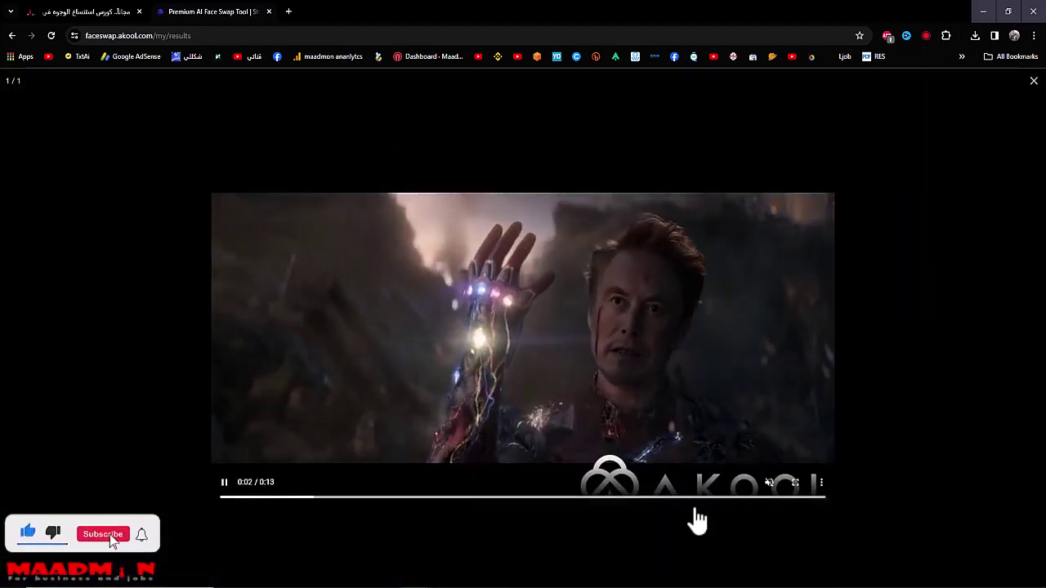
pyautogui.click(769, 483)
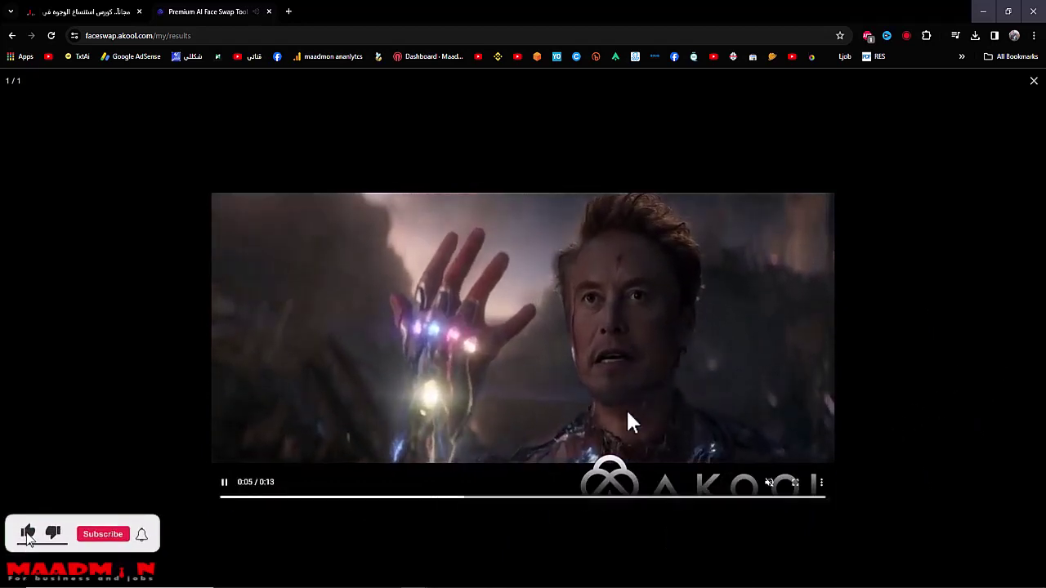
pyautogui.click(770, 496)
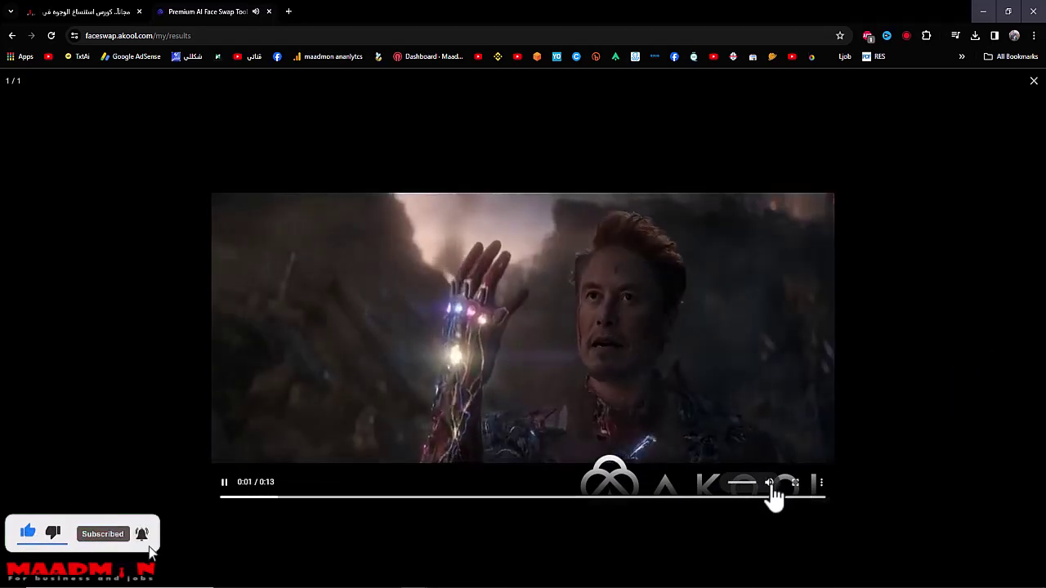
pyautogui.click(770, 484)
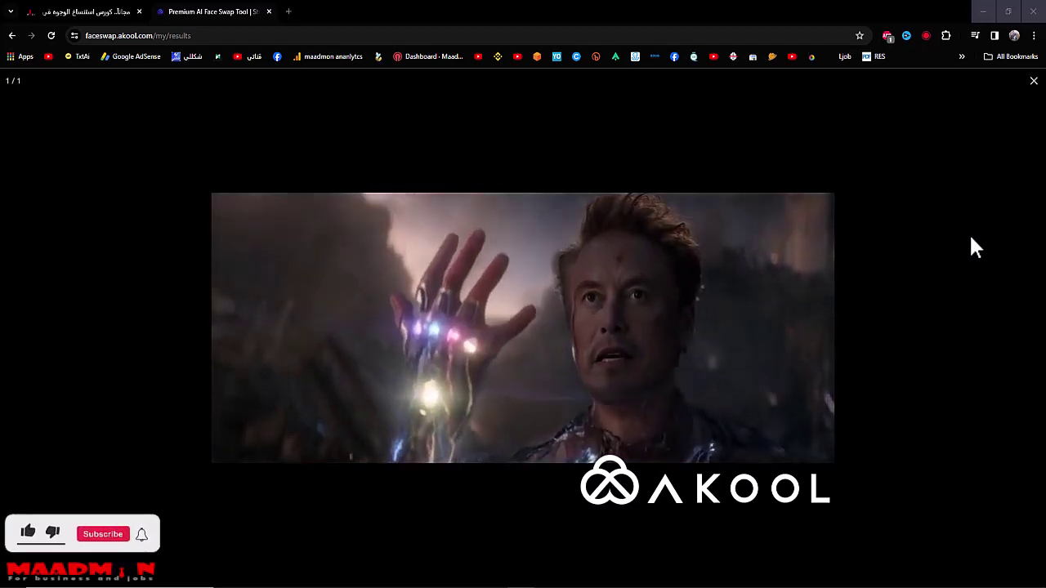
pyautogui.click(1032, 82)
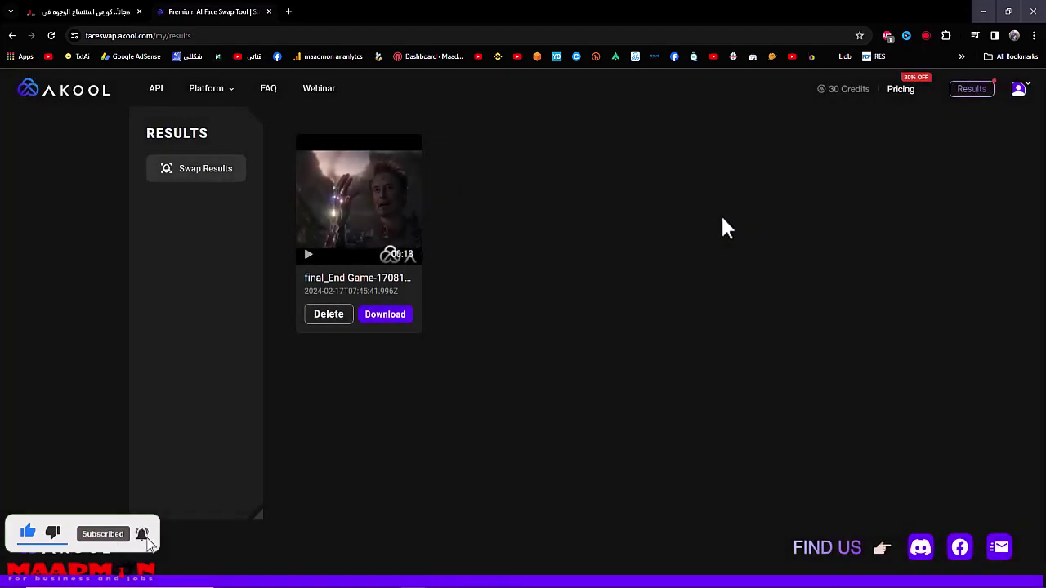
# Step: Download the swapped End Game video from the results page
pyautogui.click(966, 92)
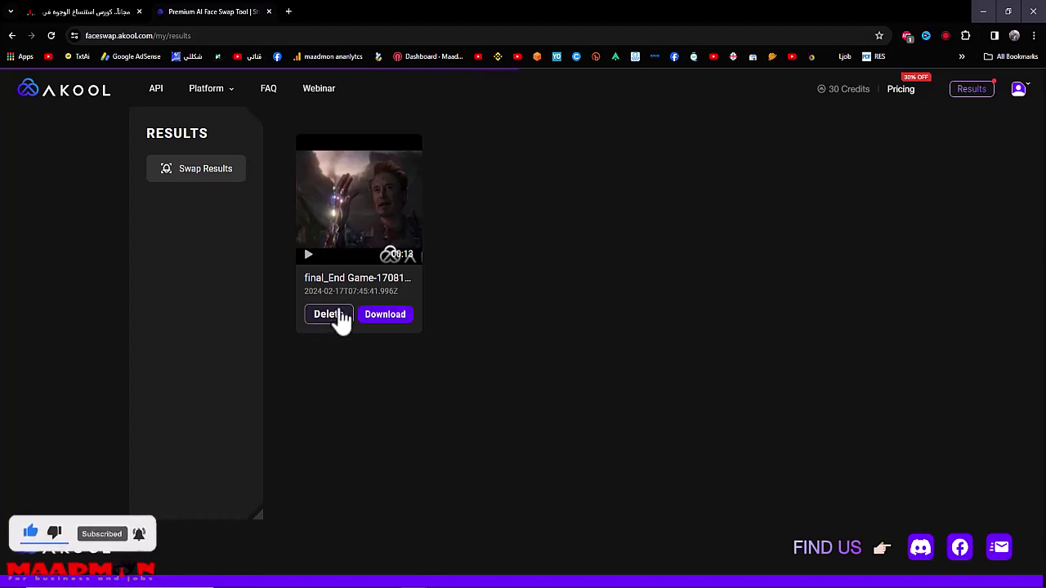
pyautogui.click(397, 324)
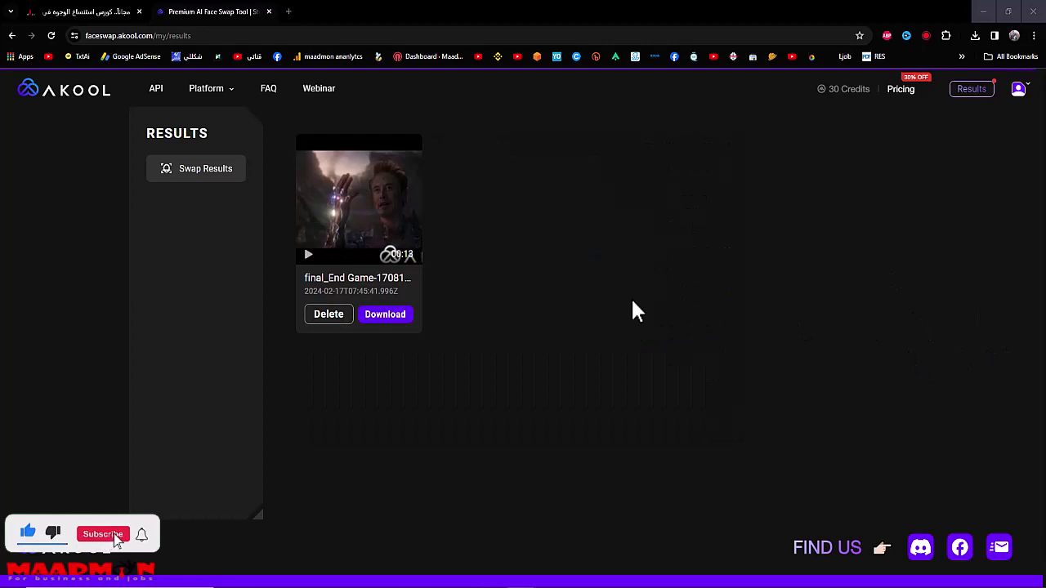
pyautogui.moveTo(409, 269)
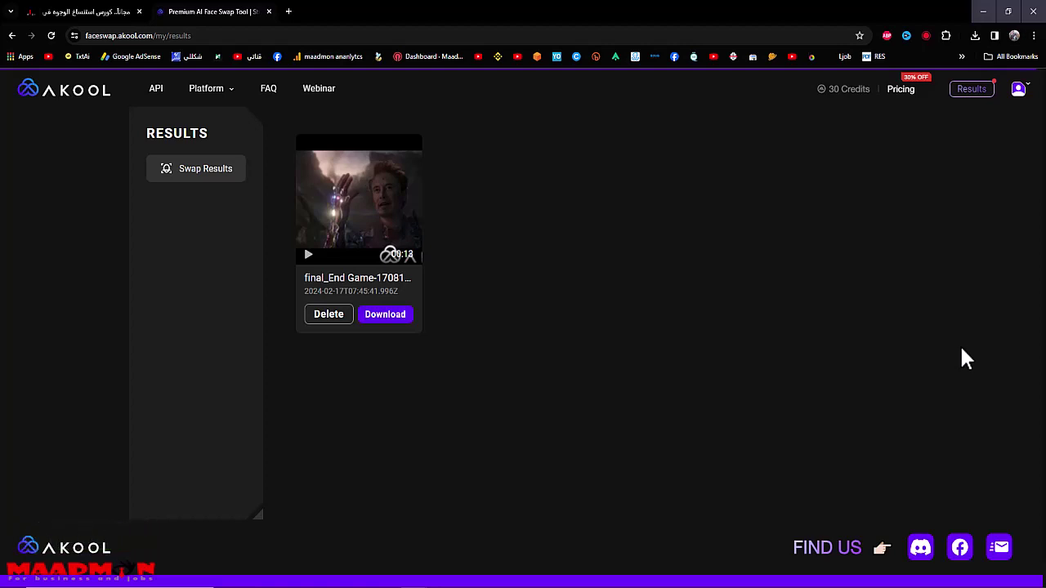
# Step: Review the Professional plan's monthly price in the pricing overview and return to the swap results
pyautogui.click(901, 90)
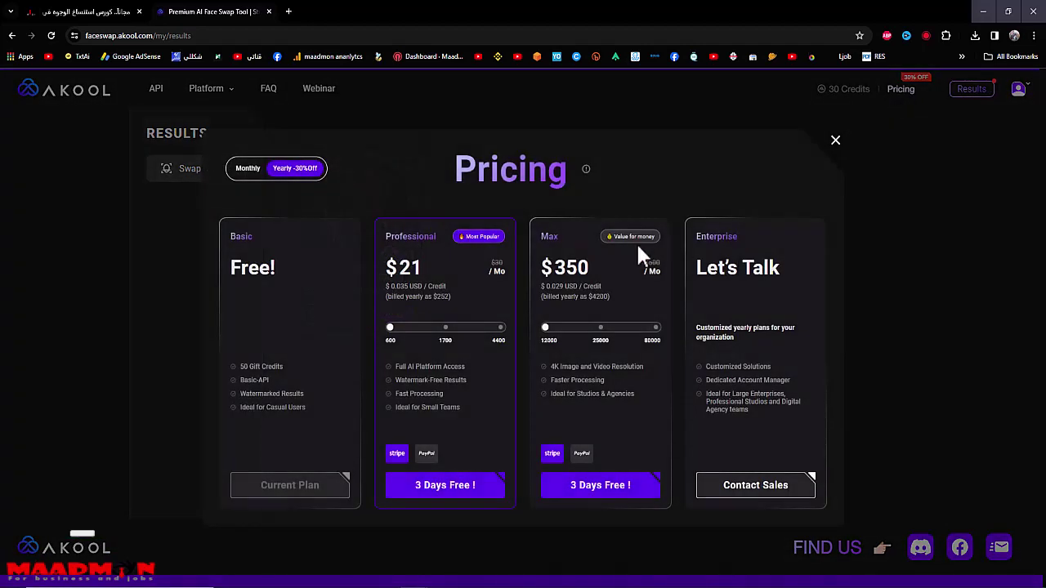
pyautogui.moveTo(425, 268); pyautogui.dragTo(392, 268)
pyautogui.click(392, 268)
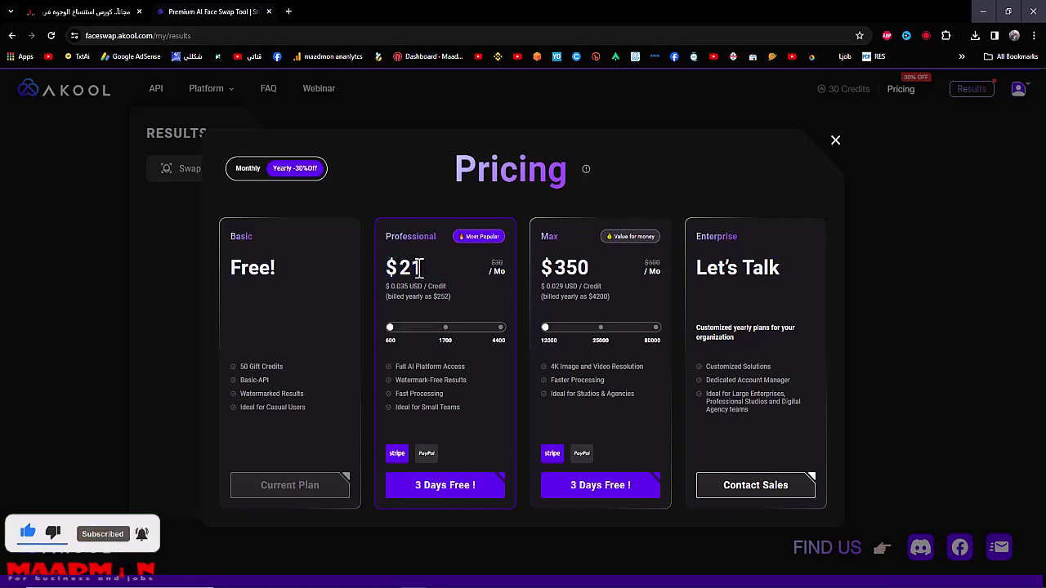
pyautogui.click(835, 143)
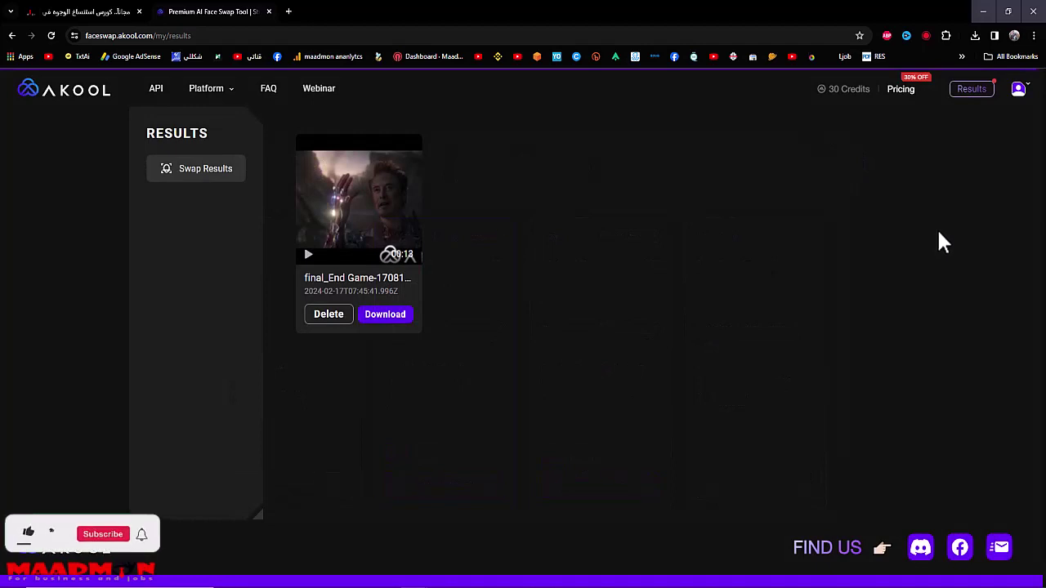